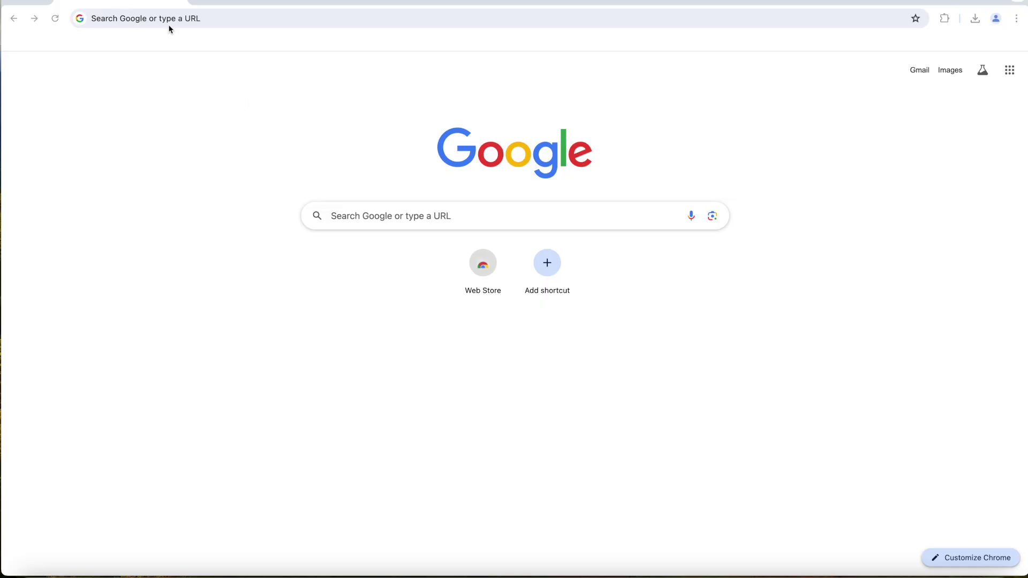
- Search Google for 'QGIS' and open the official qgis.org homepage
left_click(166, 20)
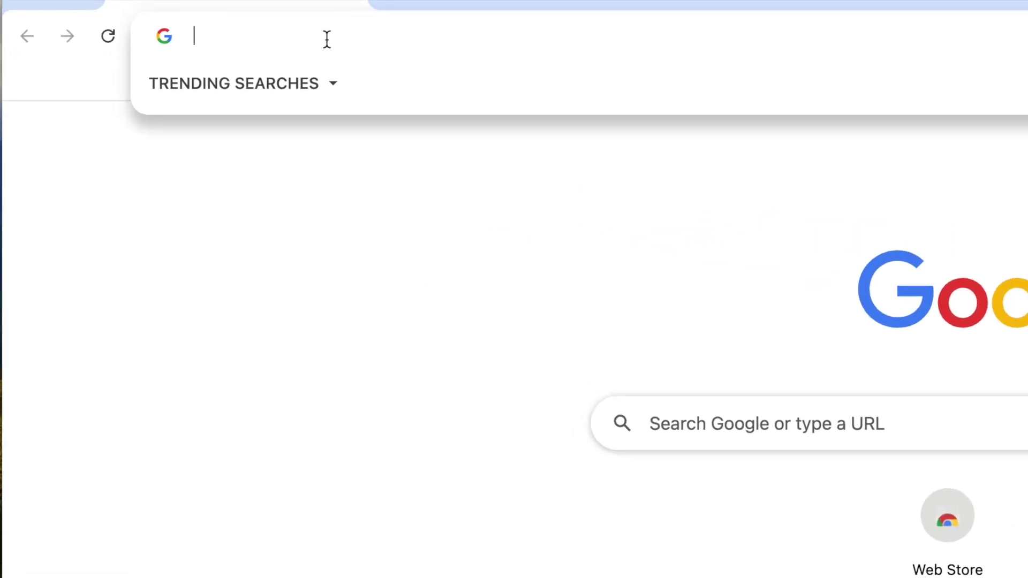
type("QGIS")
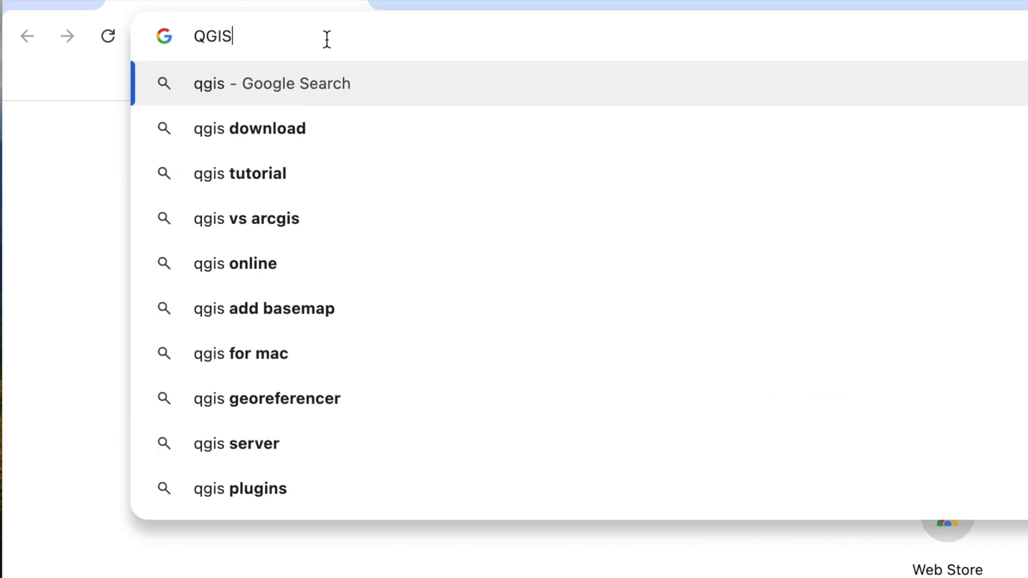
key("Return")
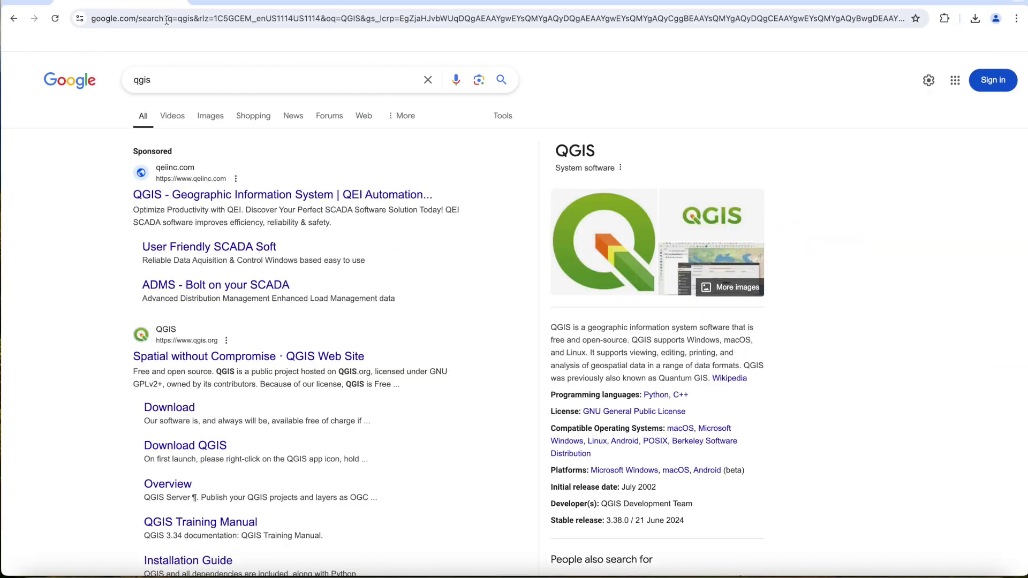
left_click(262, 358)
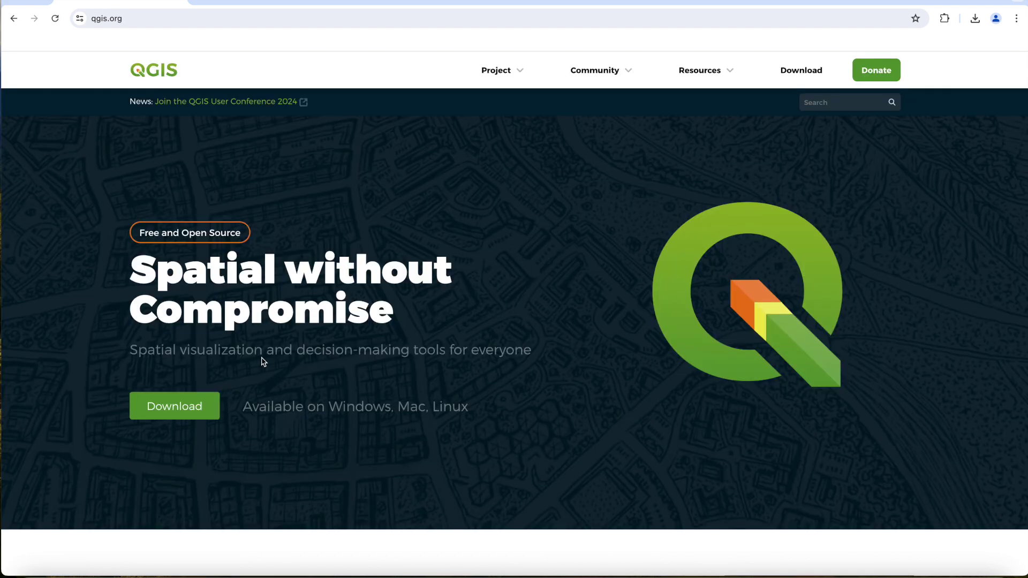
- Download the QGIS 3.34 LTR disk image for macOS, skipping the donation request
left_click(207, 414)
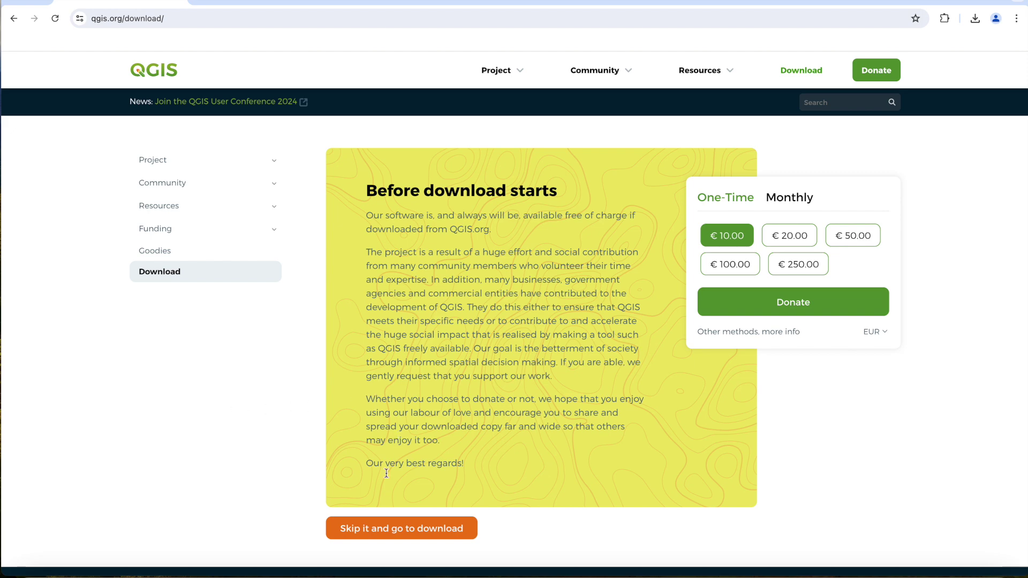
left_click(413, 534)
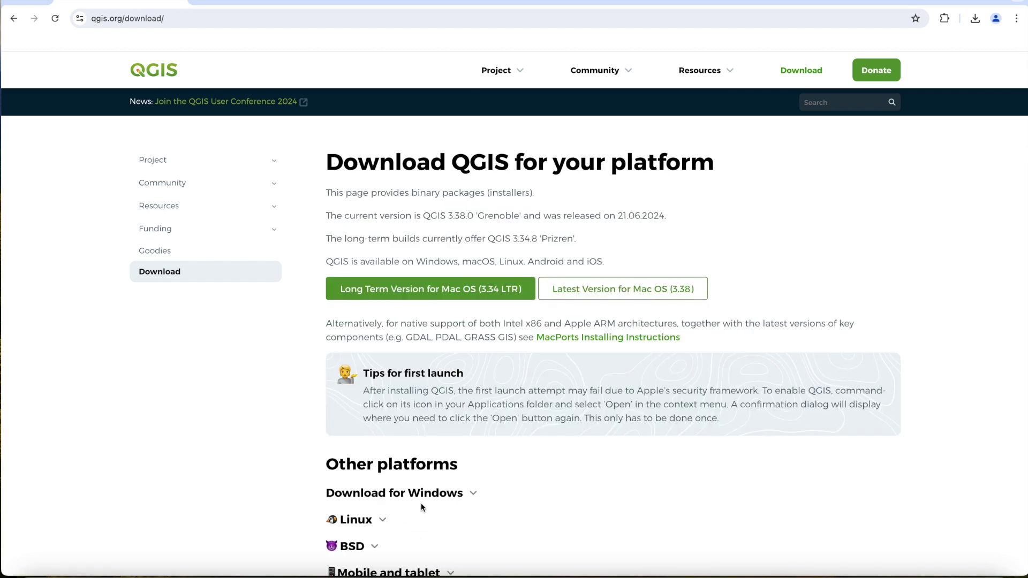
left_click(423, 292)
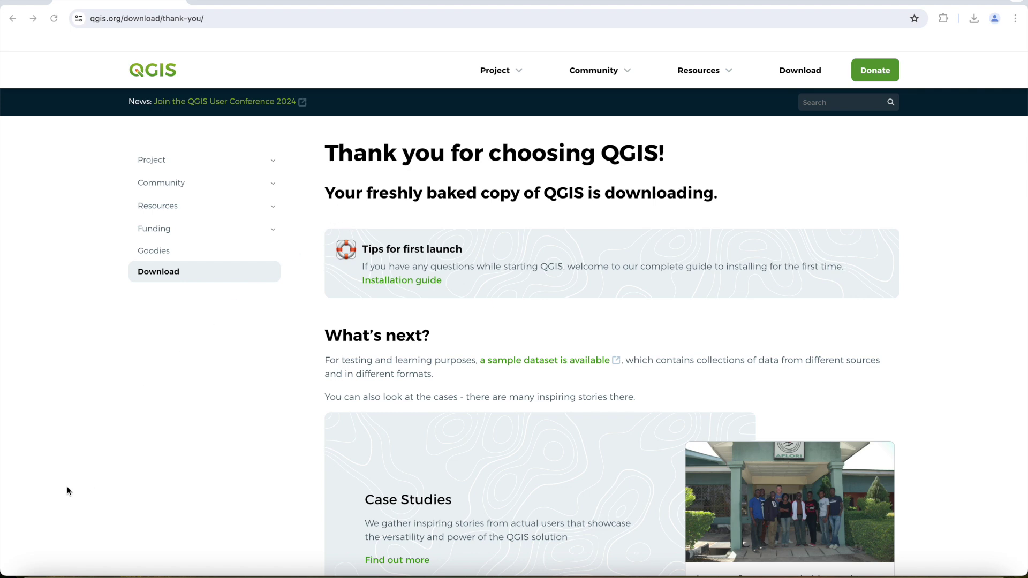
left_click(34, 574)
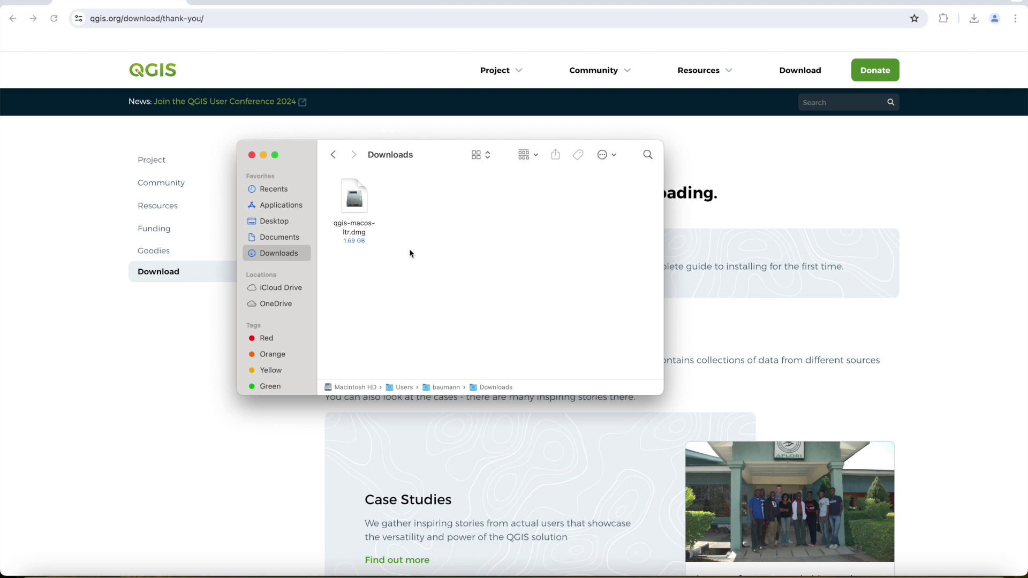
- Mount qgis-macos-ltr.dmg, accept the licence, and copy QGIS-LTR into Applications
left_click(354, 203)
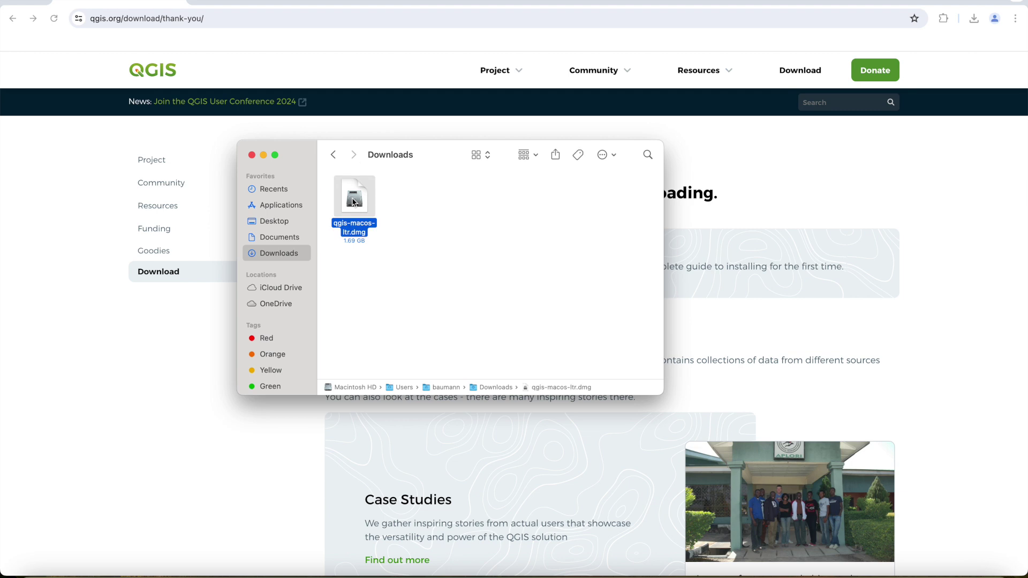
double_click(354, 202)
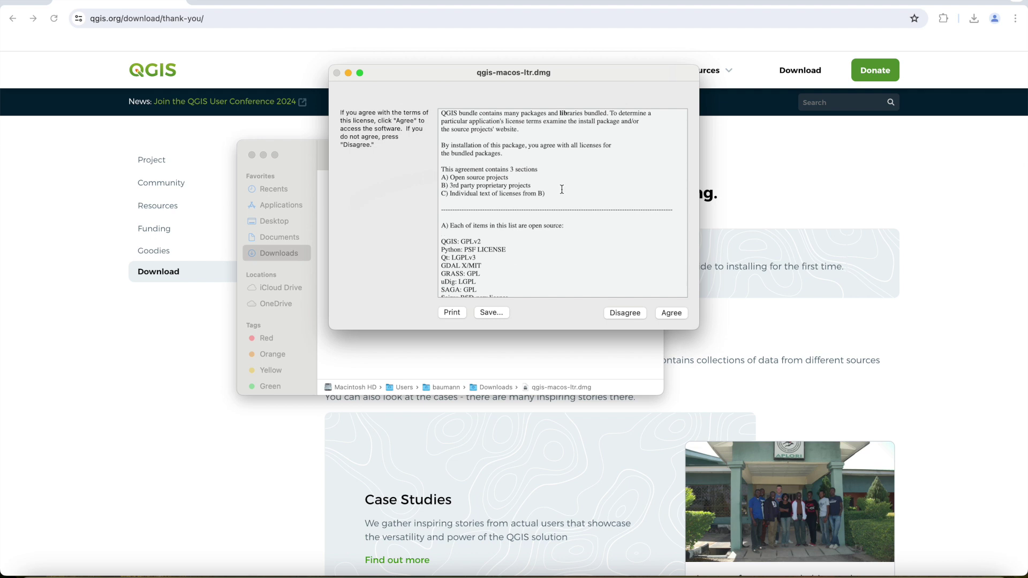
left_click(672, 314)
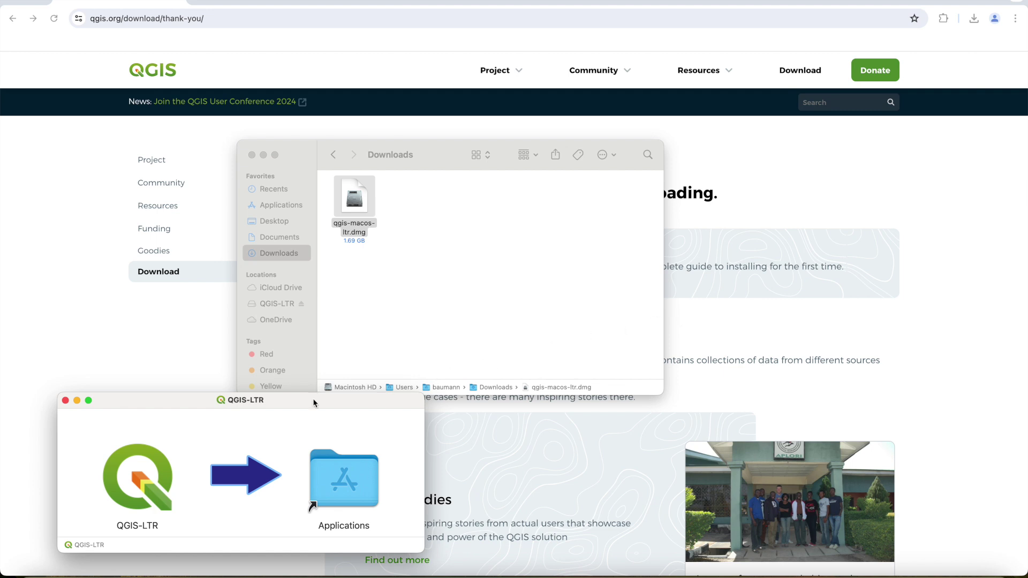
left_click_drag(313, 409, 576, 197)
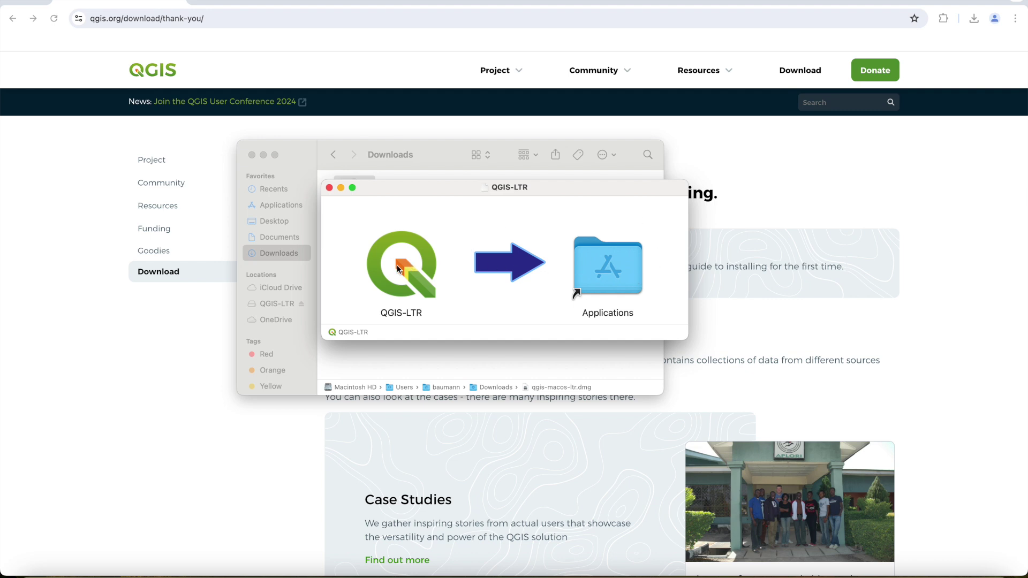
left_click_drag(397, 265, 613, 275)
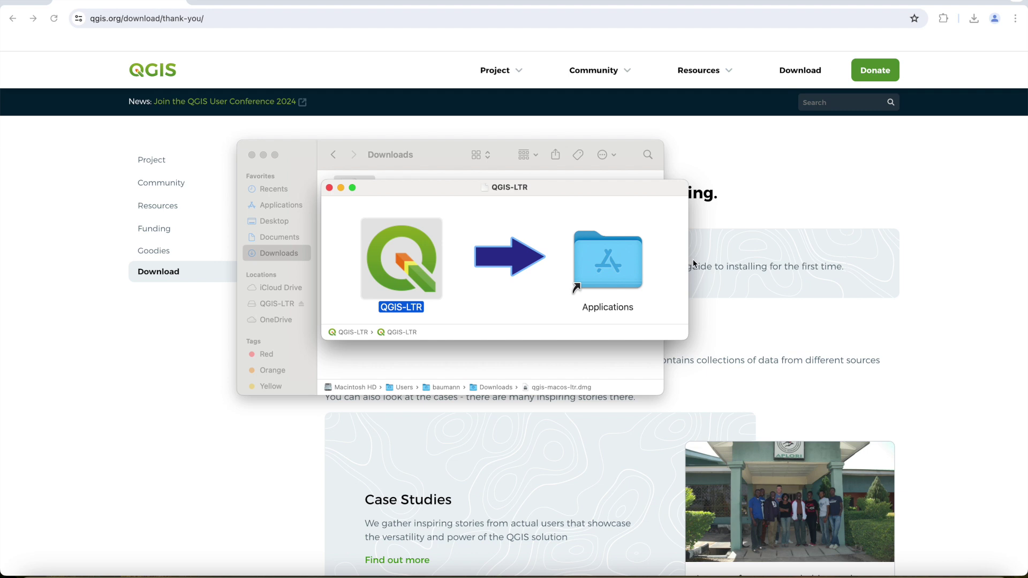
left_click(329, 188)
- Open QGIS-LTR from Applications via right-click Open, confirming the unverified-developer warning
left_click(308, 207)
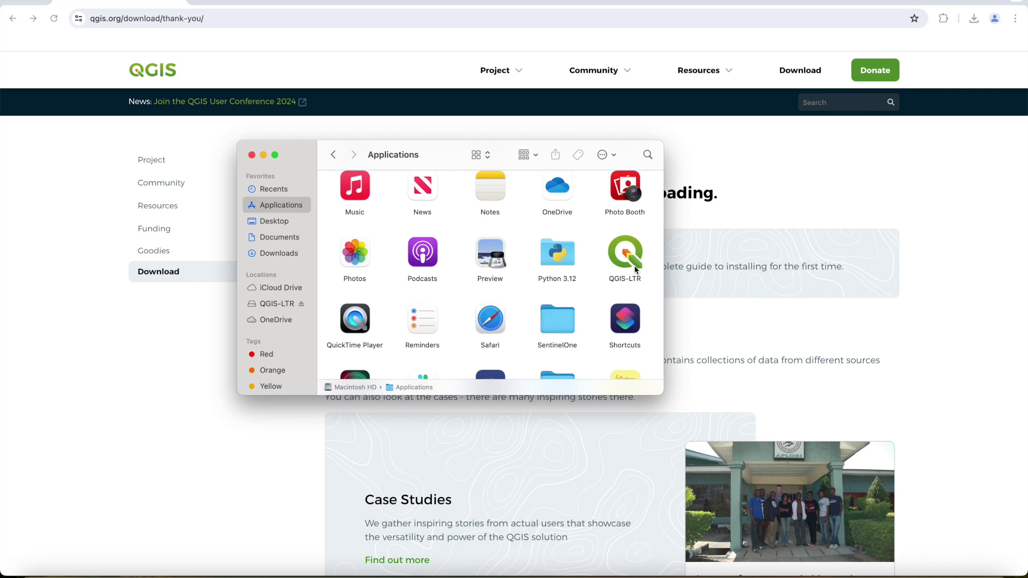
right_click(633, 259)
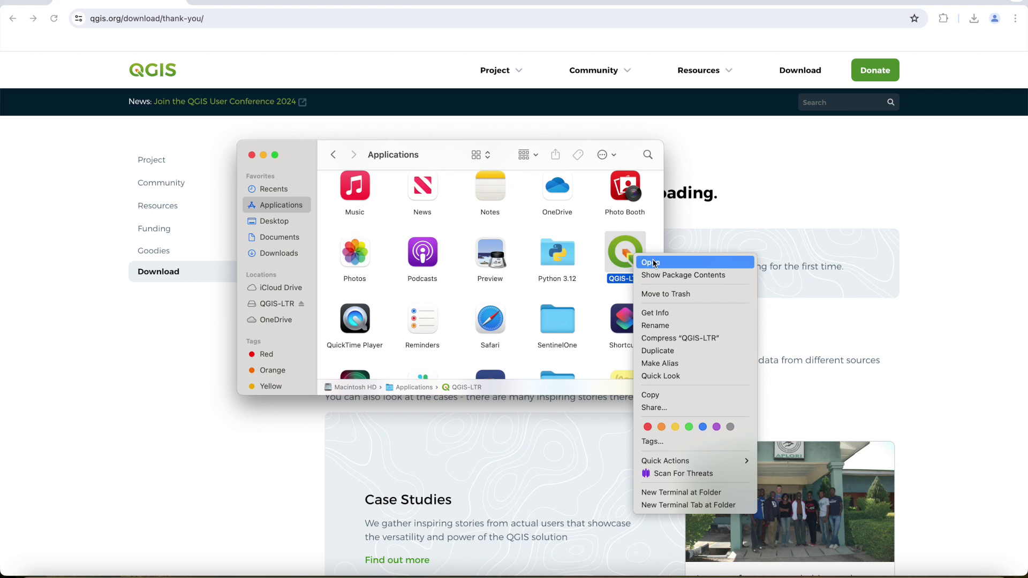
left_click(651, 263)
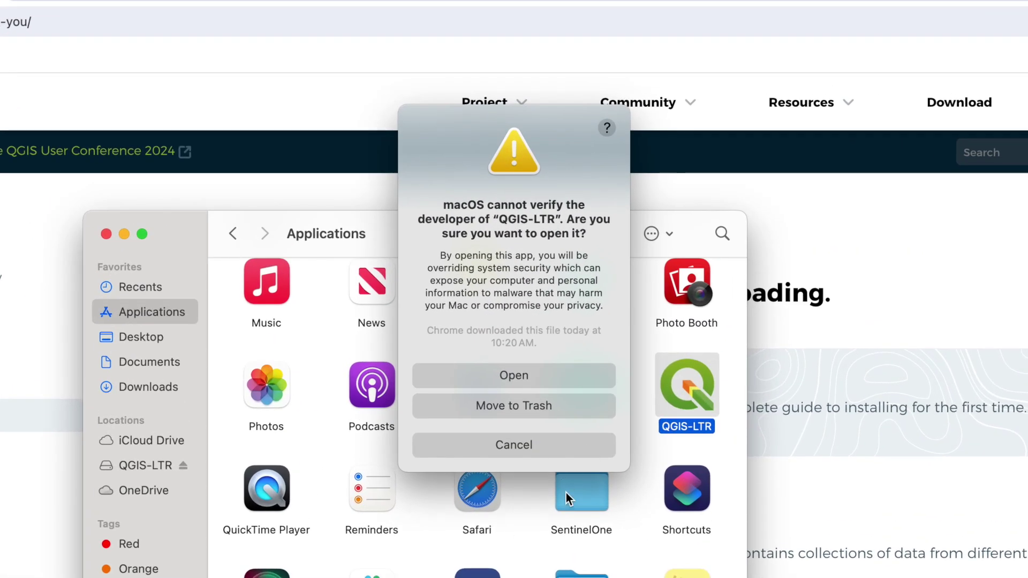
left_click(564, 381)
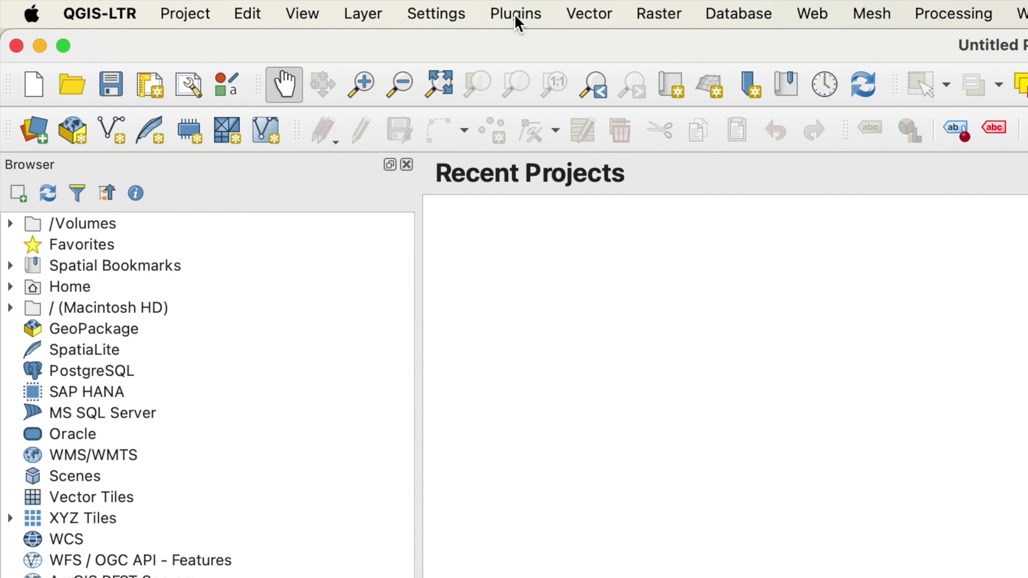
- Find HCMGIS in Manage and Install Plugins, install it, and close the manager
left_click(515, 11)
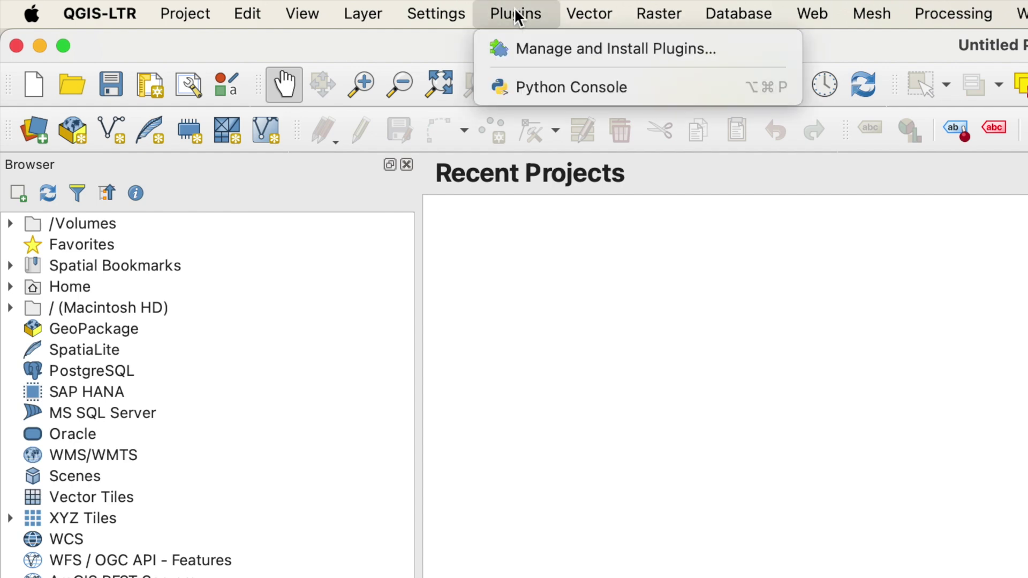
left_click(536, 53)
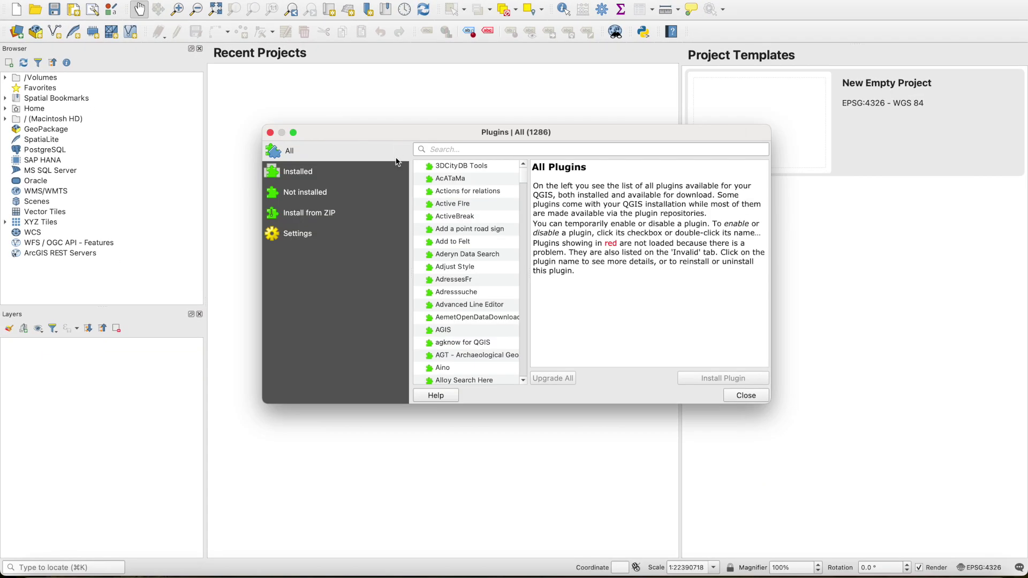
left_click(482, 144)
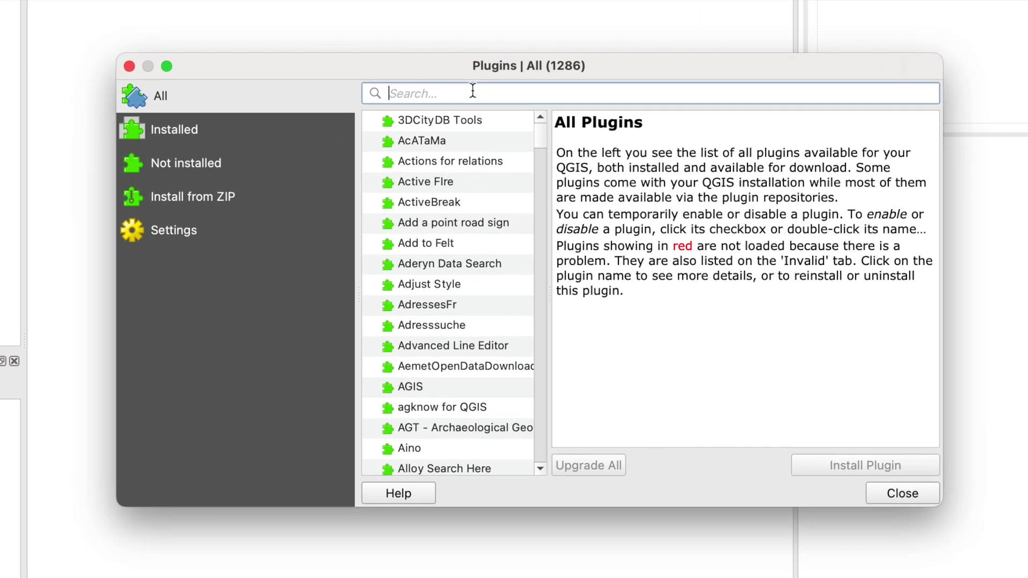
type("HCMGIS")
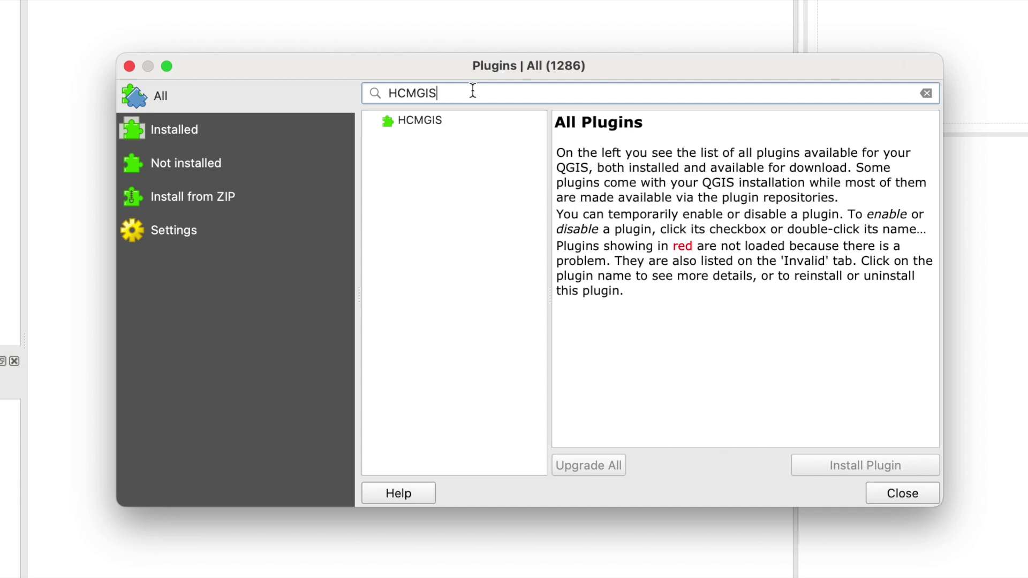
left_click(452, 121)
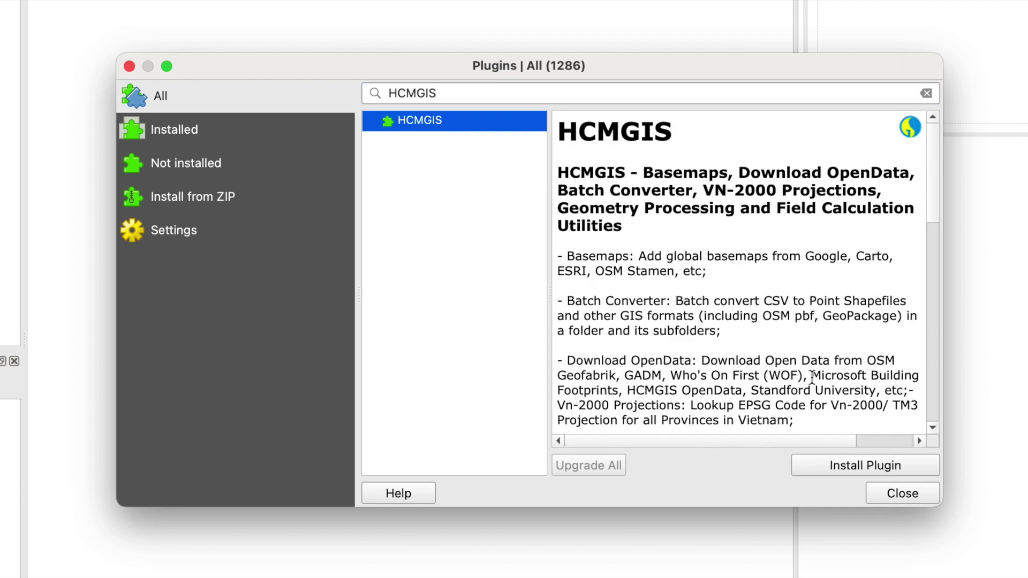
left_click(818, 467)
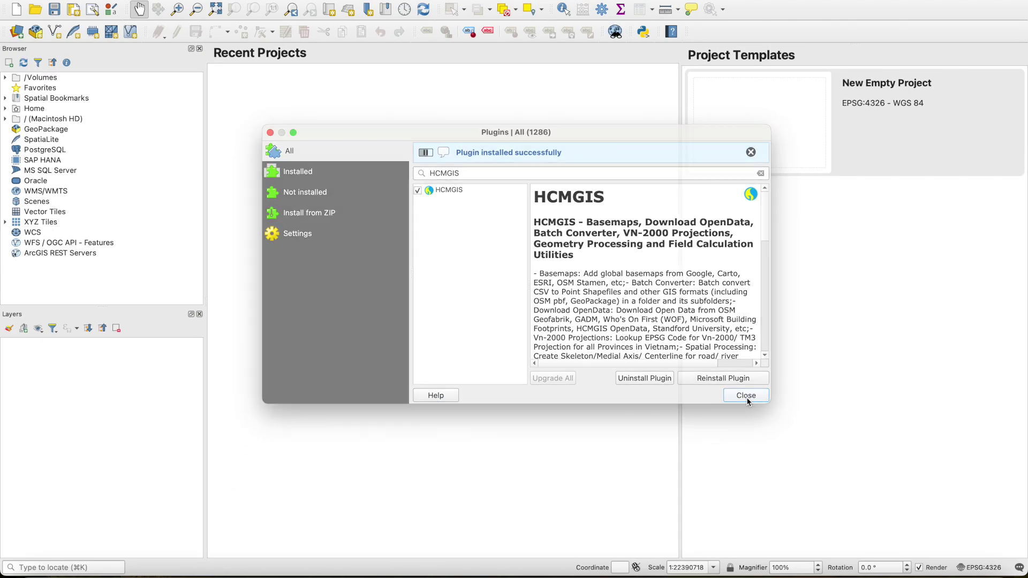
left_click(904, 497)
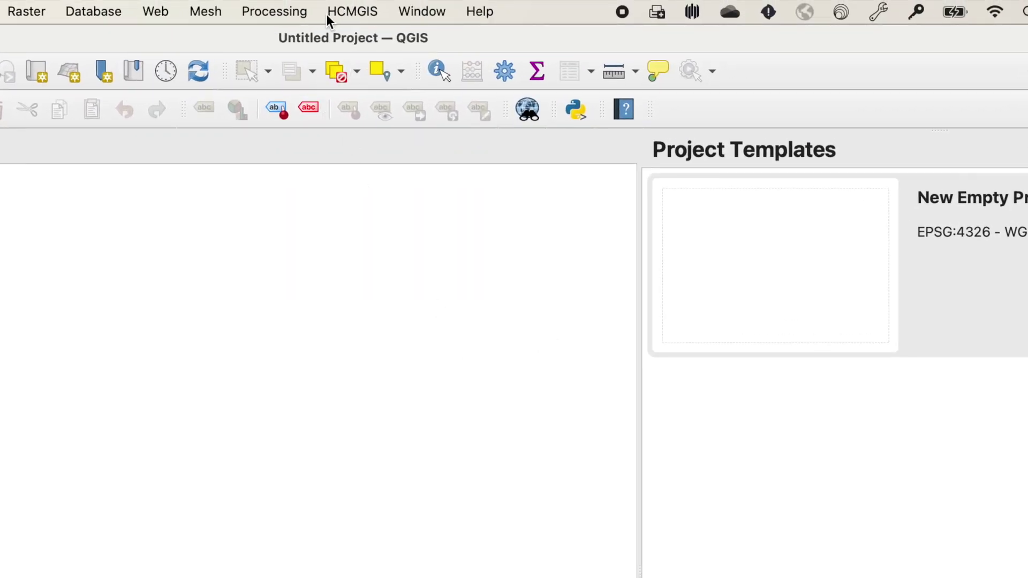
- Add the Google Satellite basemap from HCMGIS Basemaps and select its layer
left_click(358, 13)
mouse_move(356, 42)
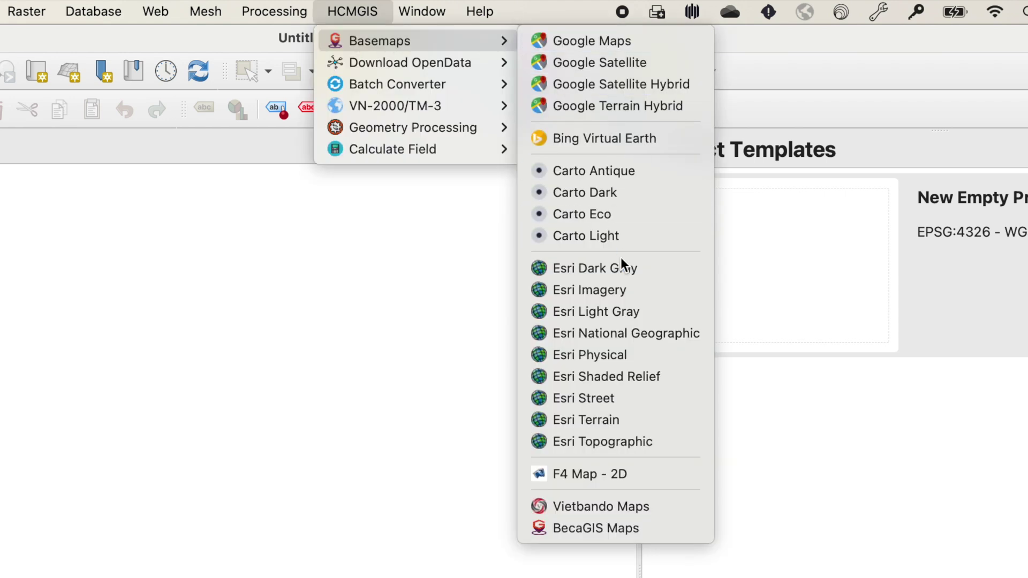
left_click(680, 61)
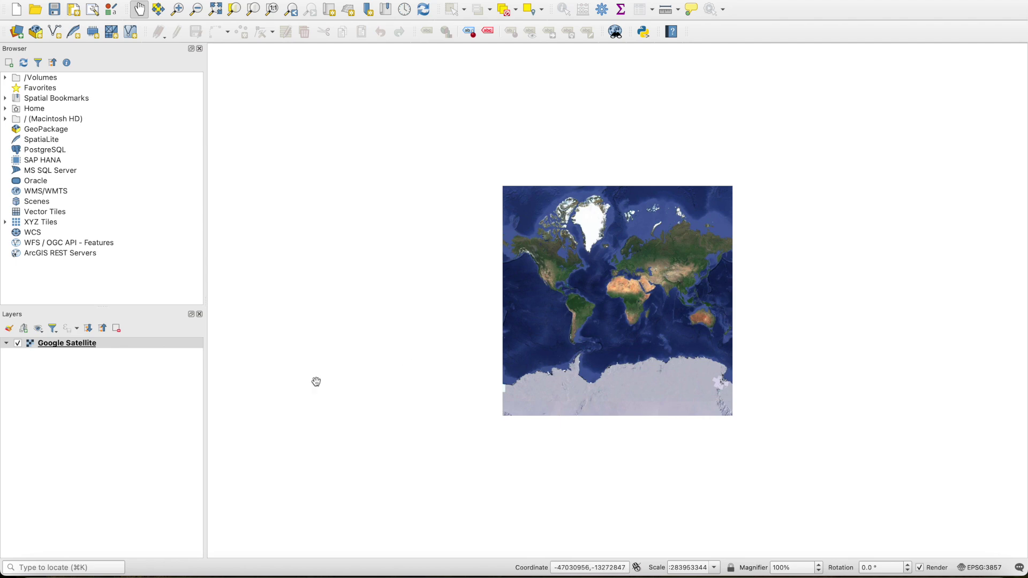
left_click(128, 400)
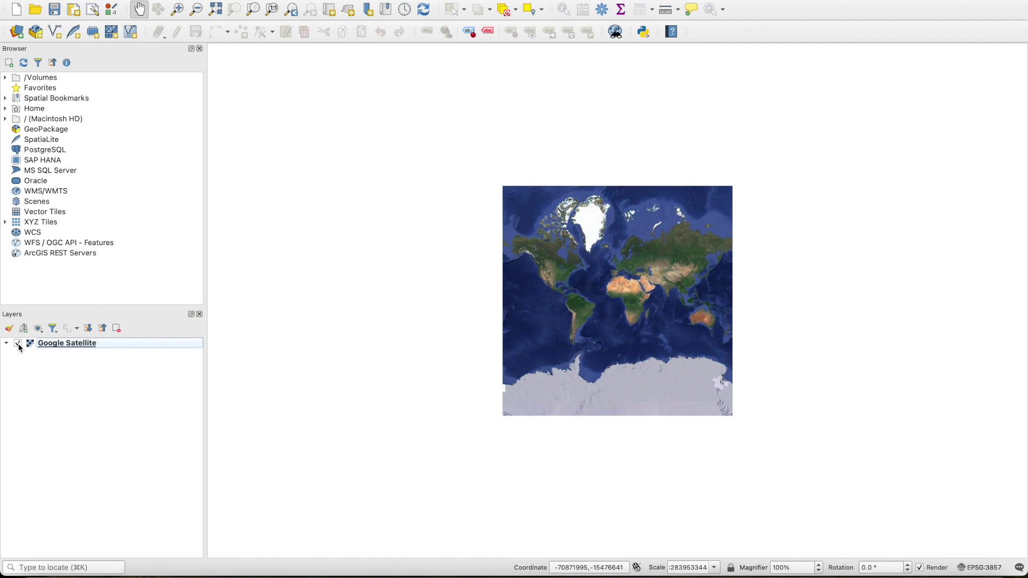
left_click(17, 343)
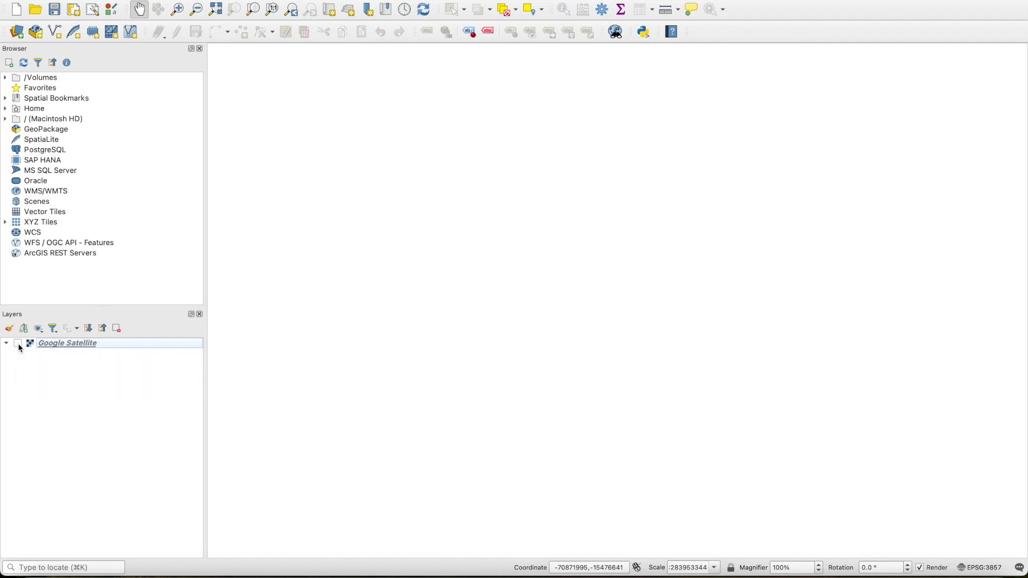
left_click(19, 344)
left_click(19, 345)
left_click(18, 344)
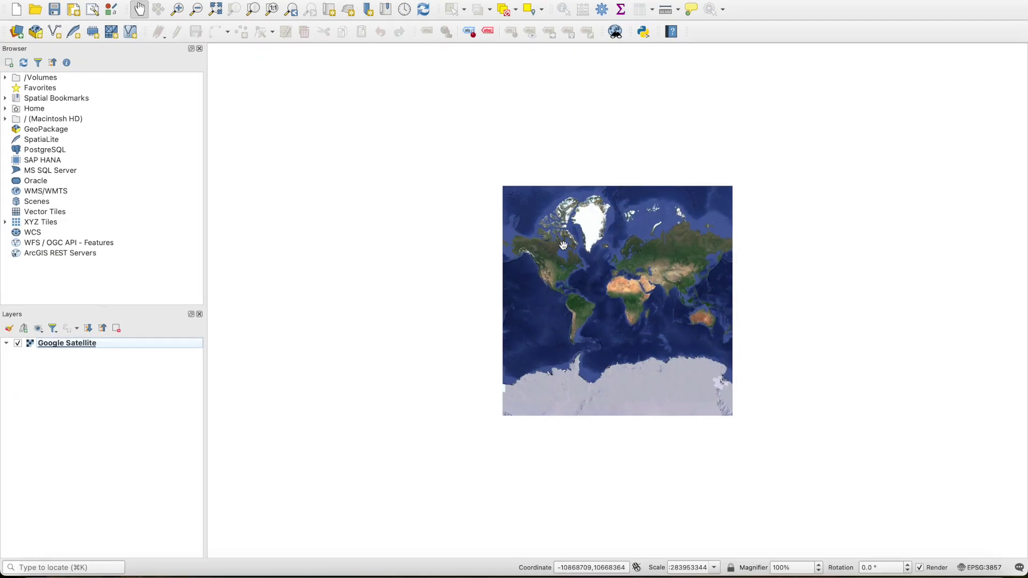
mouse_move(567, 280)
left_mouse_down()
mouse_move(444, 286)
mouse_move(562, 280)
mouse_move(551, 278)
mouse_move(578, 296)
left_mouse_up()
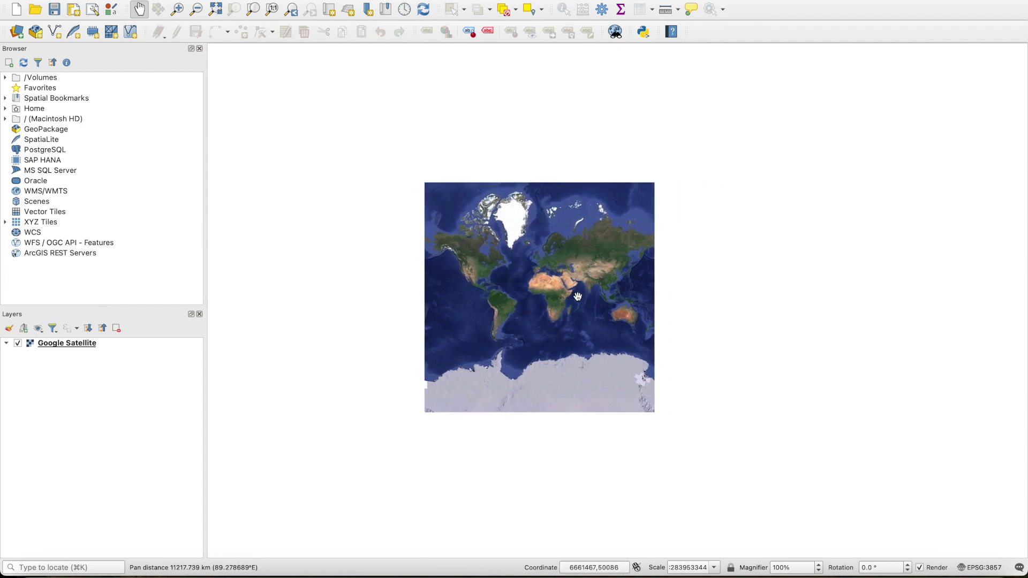
- Zoom in over North Africa, then box-zoom into central Europe
left_click(178, 10)
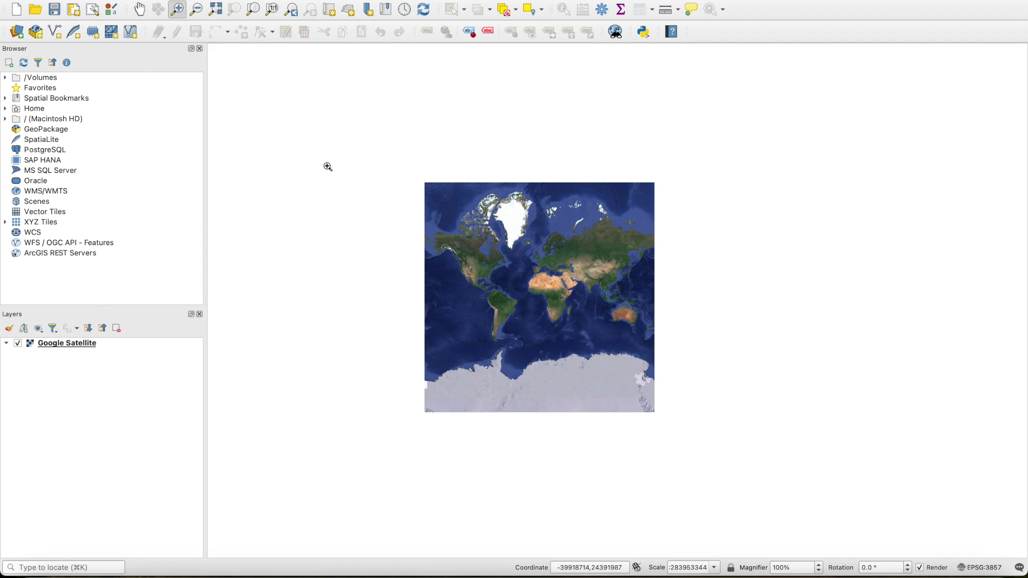
left_click(550, 280)
left_click(607, 292)
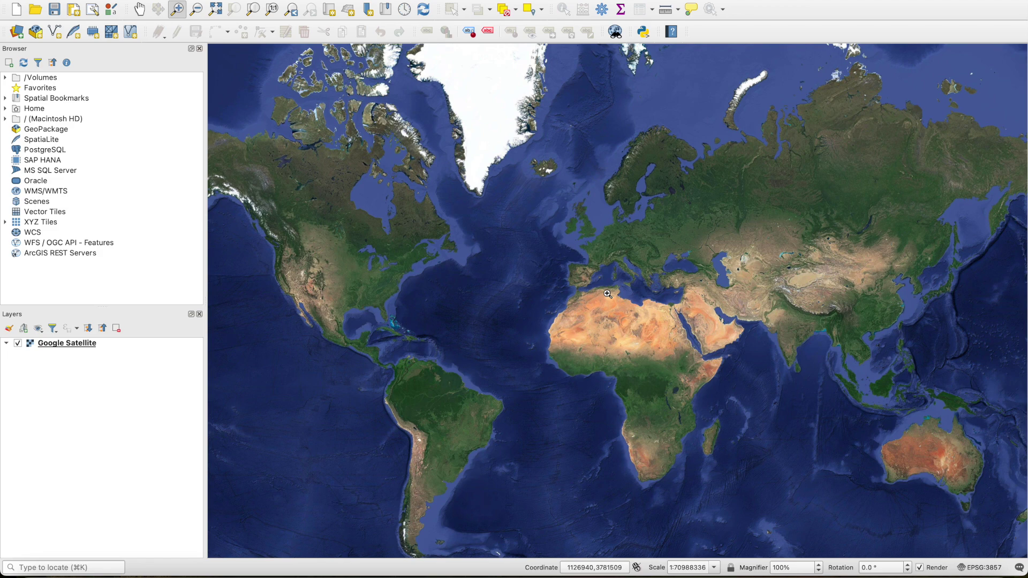
left_click_drag(589, 215, 688, 266)
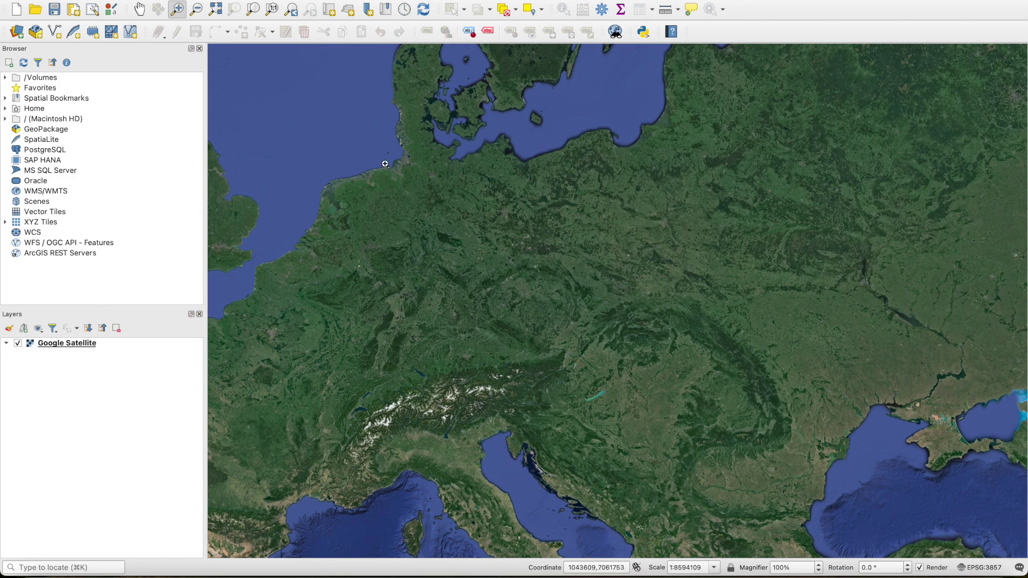
- Zoom out step by step until the whole world is visible
left_click(196, 11)
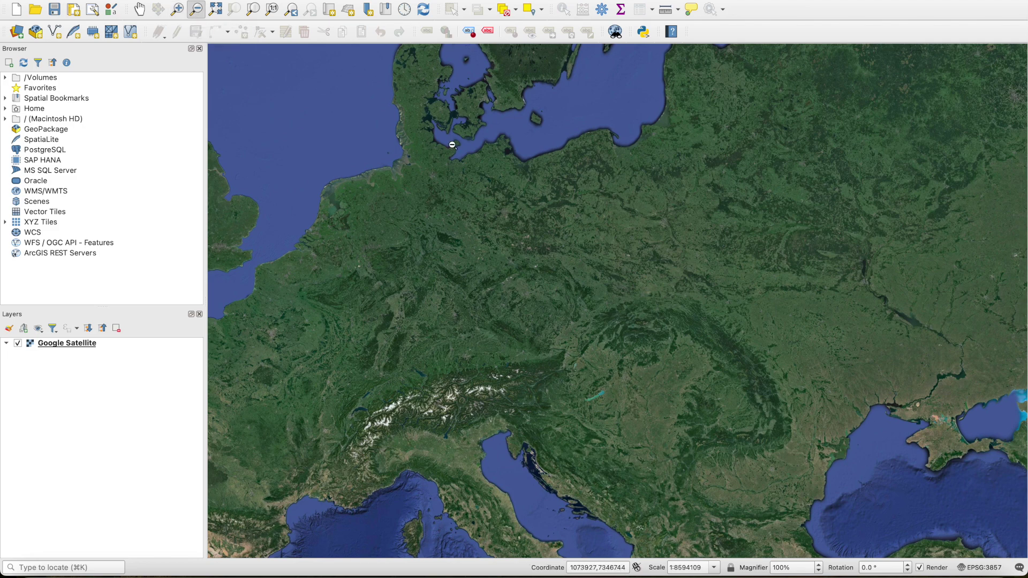
left_click(584, 260)
left_click(584, 260)
left_click(584, 260)
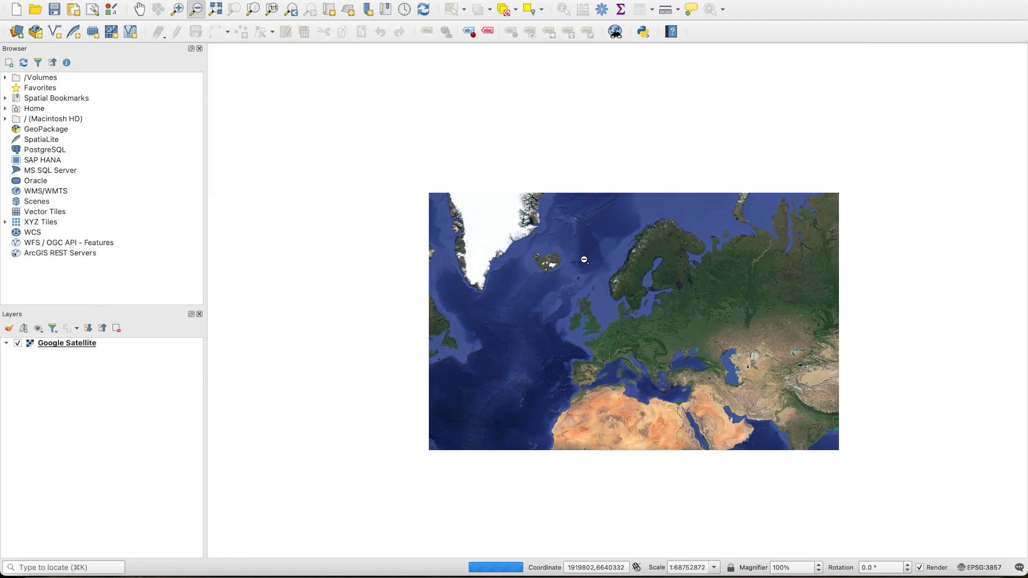
left_click(584, 259)
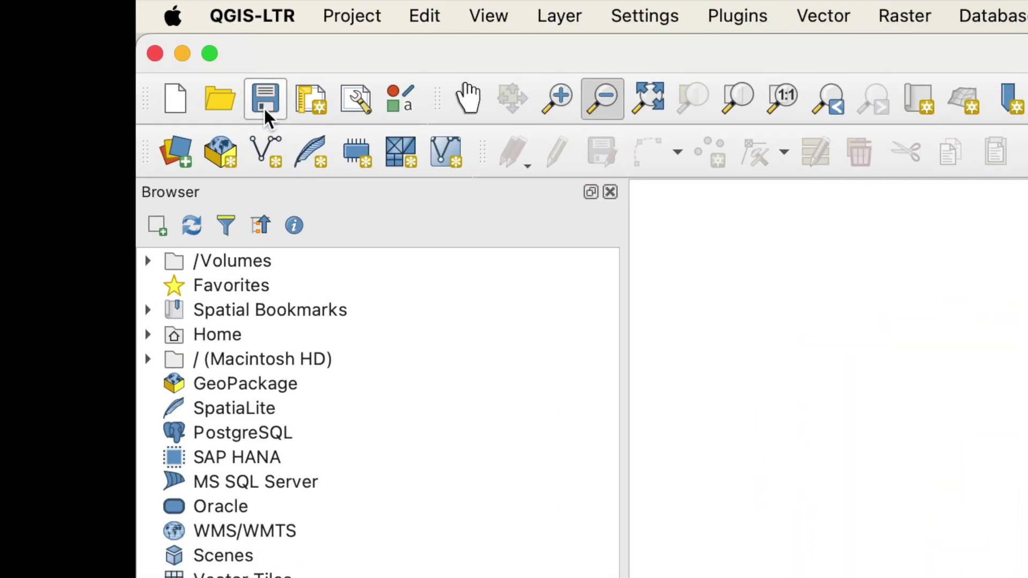
- Save the project as ECOSTRESS_Practice in the ECOSTRESS_Data folder
left_click(264, 108)
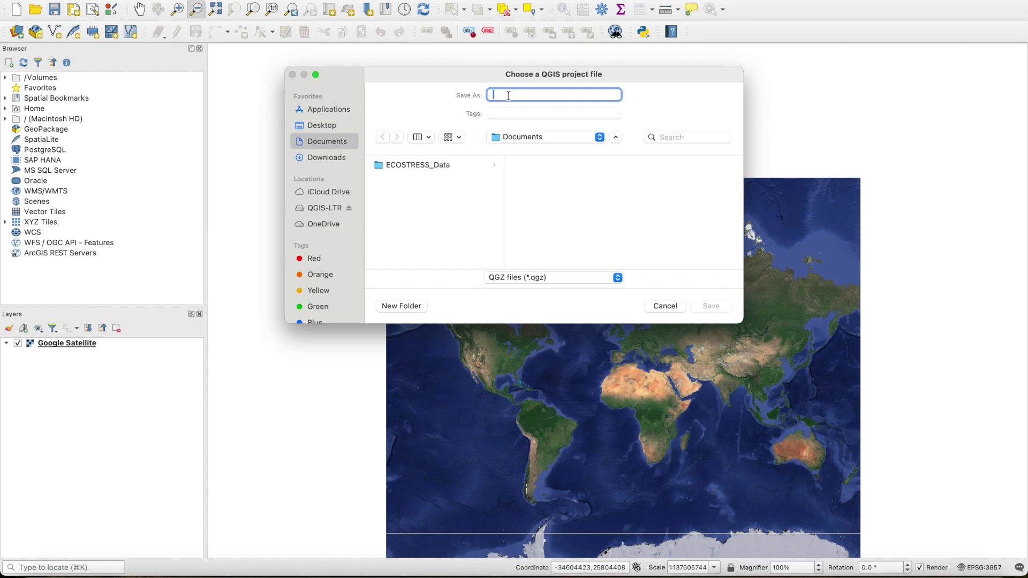
type("ECOSTRESS_Pr")
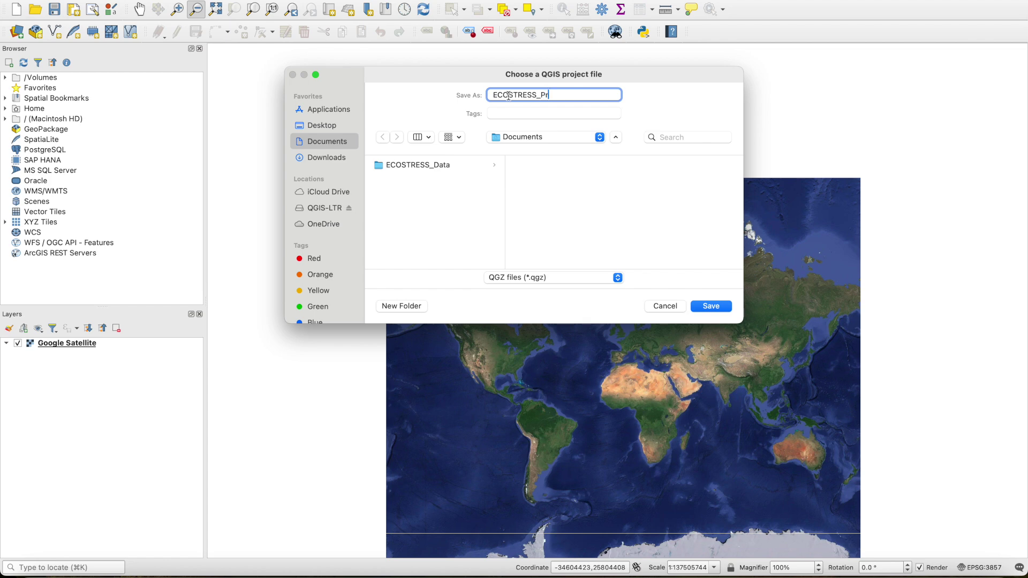
type("actice")
left_click(465, 167)
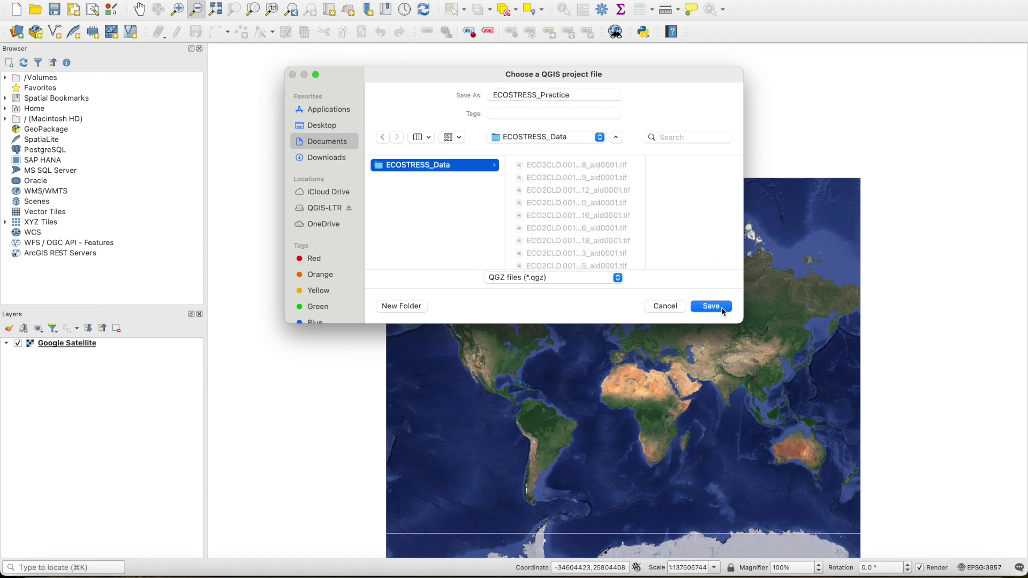
left_click(710, 306)
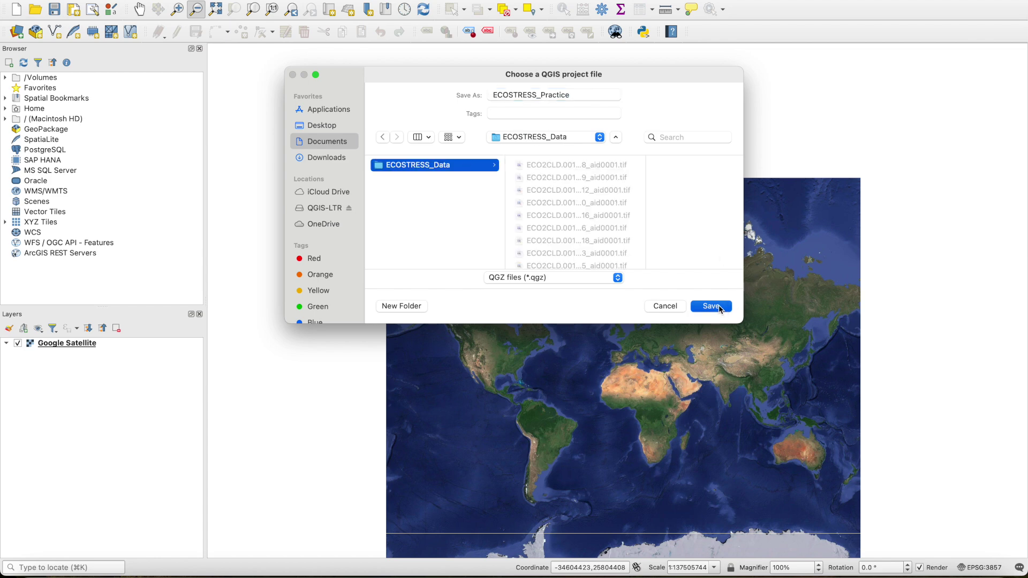